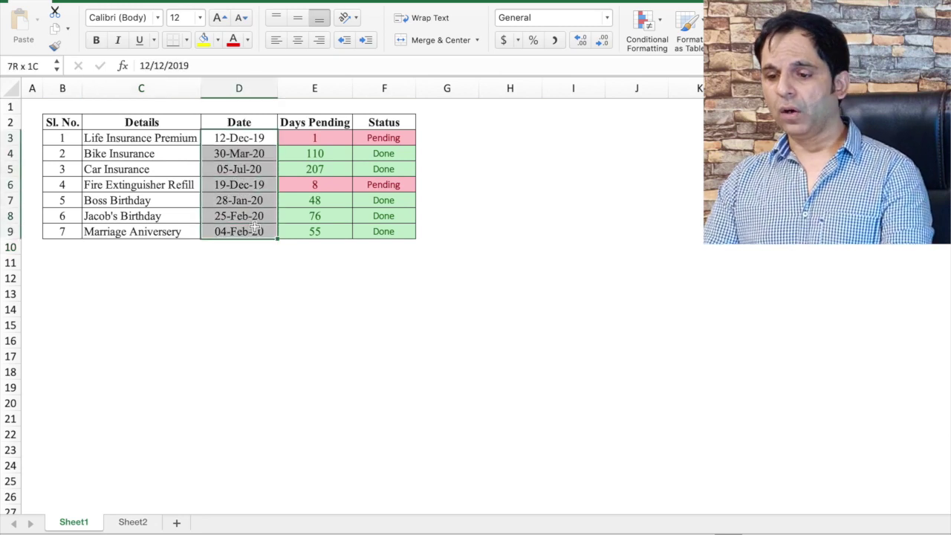
pyautogui.click(314, 261)
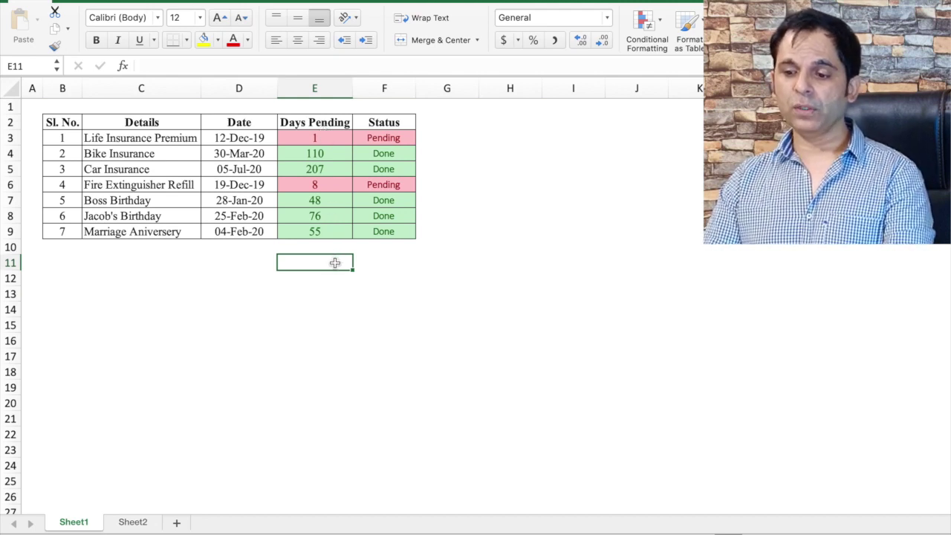
pyautogui.click(256, 272)
pyautogui.click(302, 264)
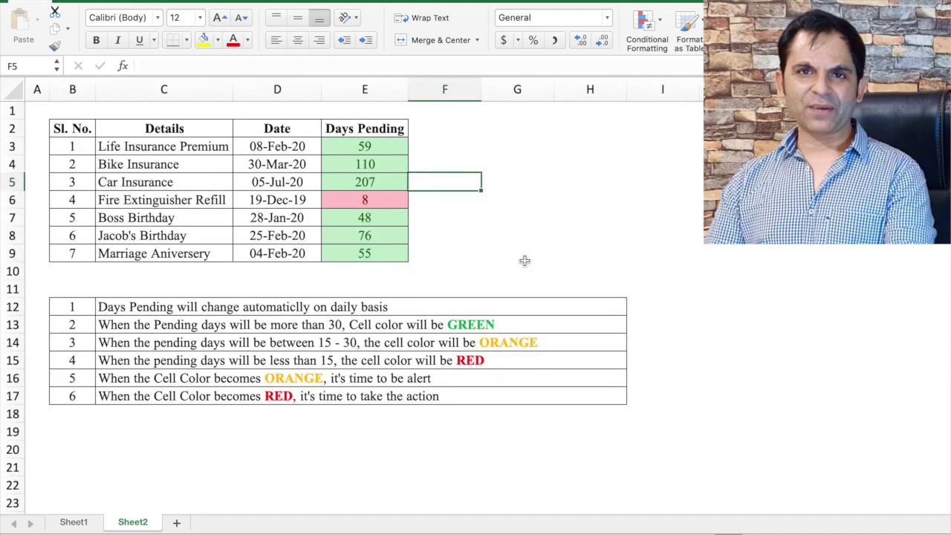
# Examine the numbered notes on Sheet2 about the days-pending ranges, their cell colours and what each colour calls for
pyautogui.click(519, 250)
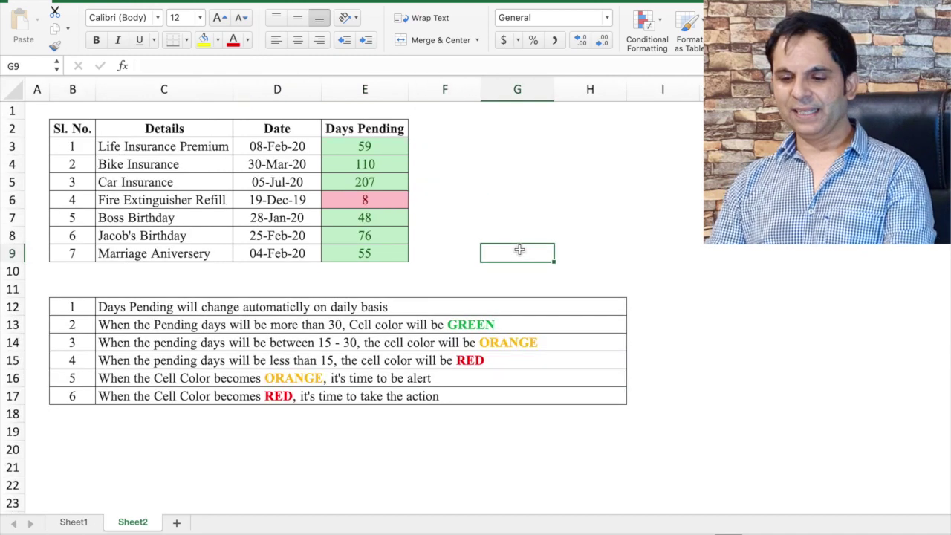
pyautogui.click(283, 304)
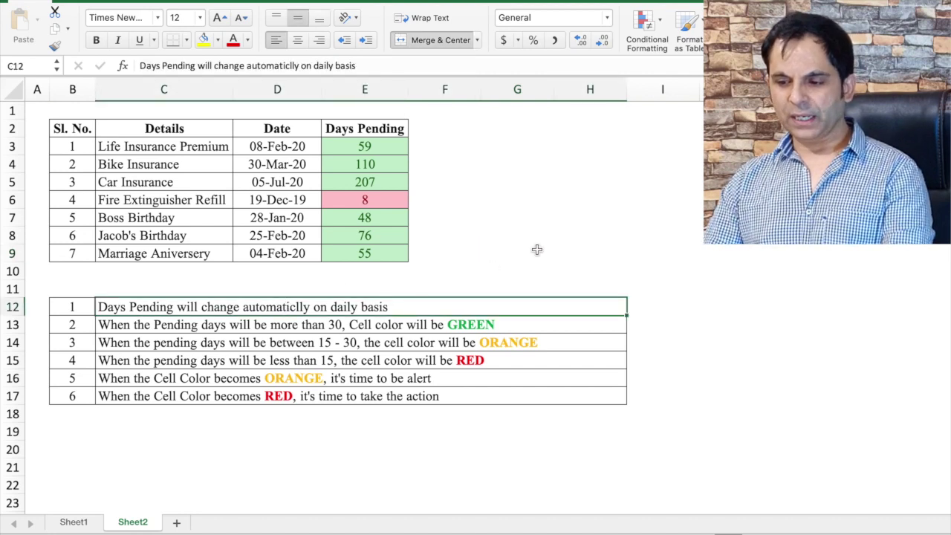
pyautogui.click(384, 327)
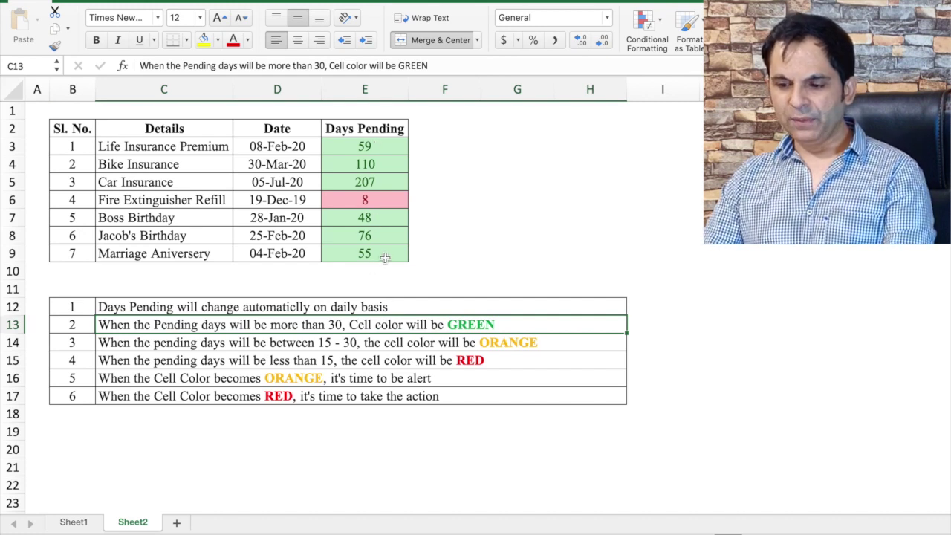
pyautogui.click(382, 342)
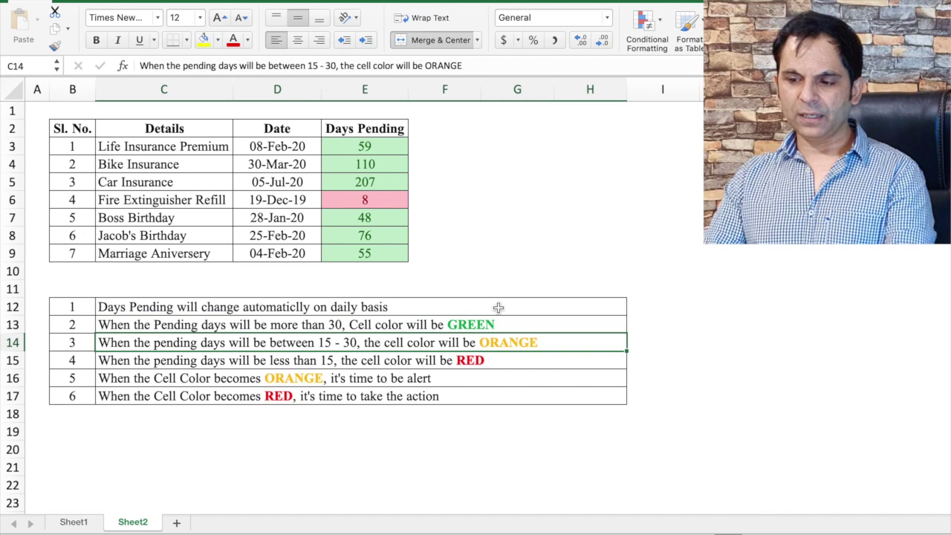
pyautogui.click(569, 217)
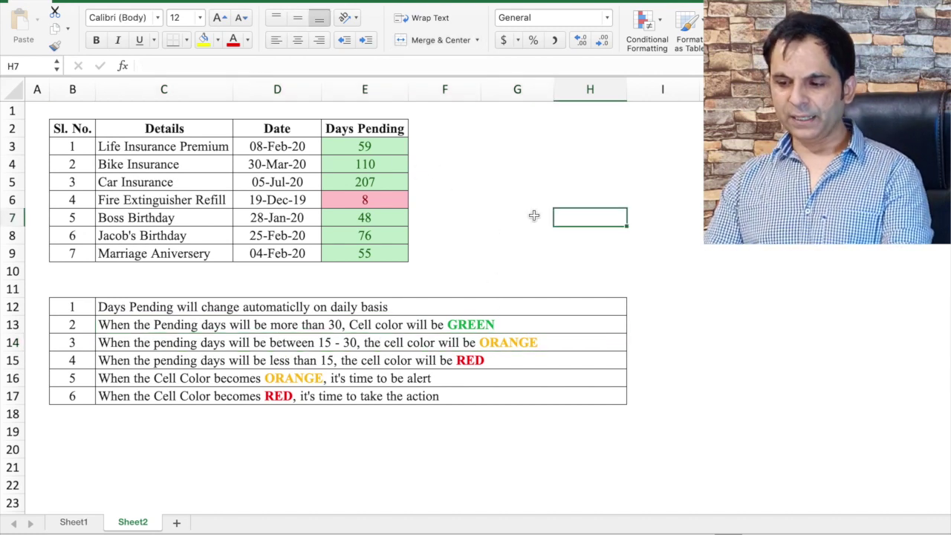
pyautogui.click(492, 356)
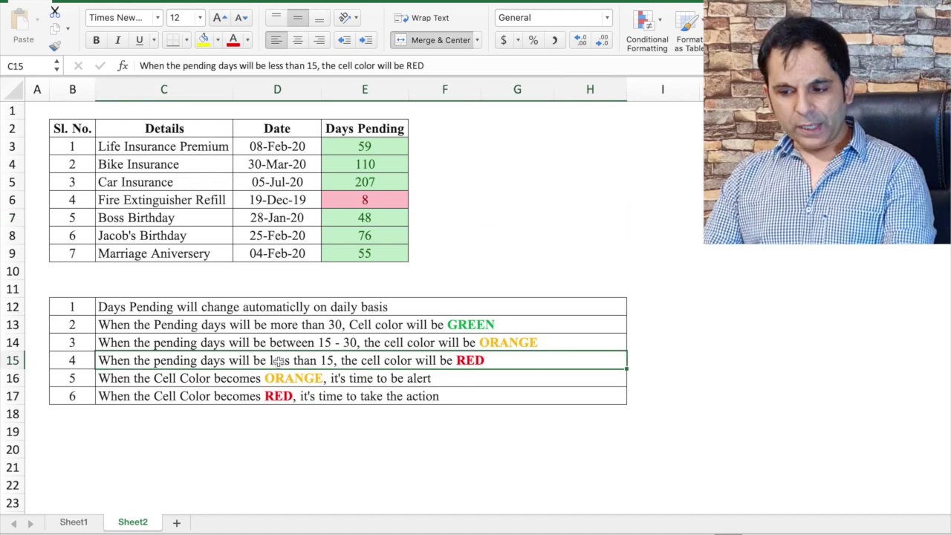
pyautogui.click(142, 377)
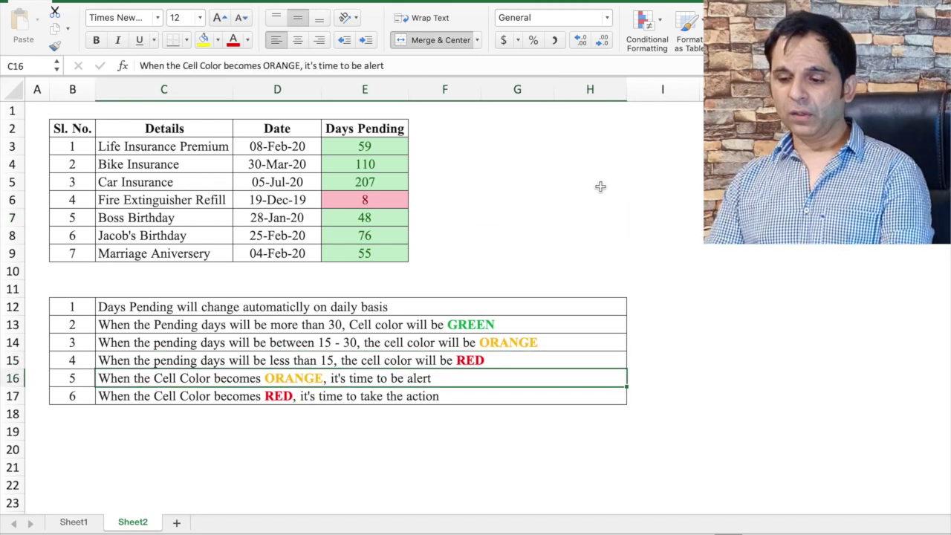
pyautogui.click(405, 394)
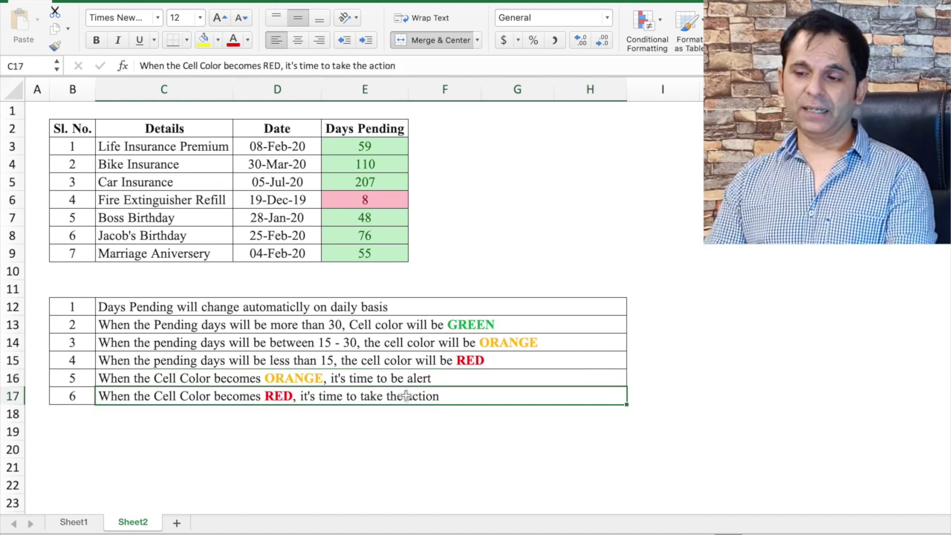
pyautogui.click(568, 258)
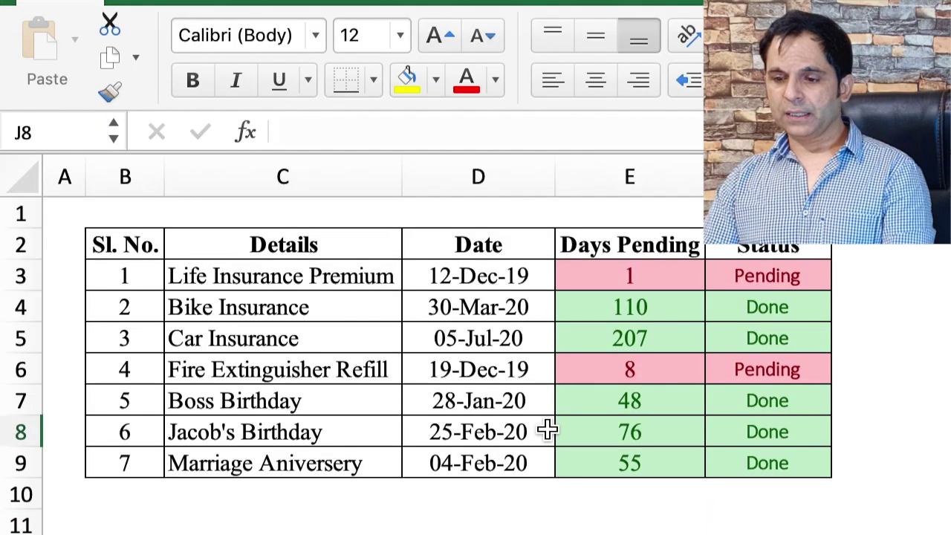
pyautogui.click(525, 277)
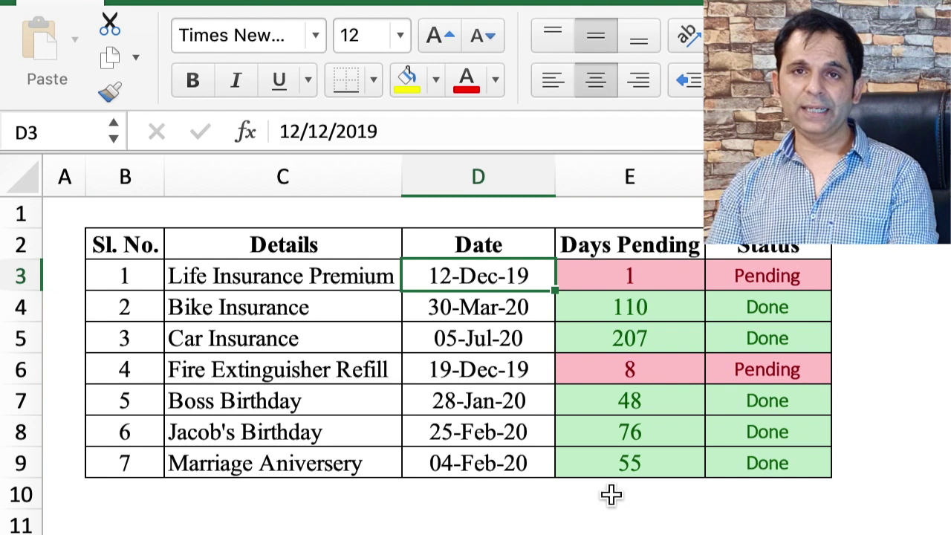
pyautogui.click(609, 533)
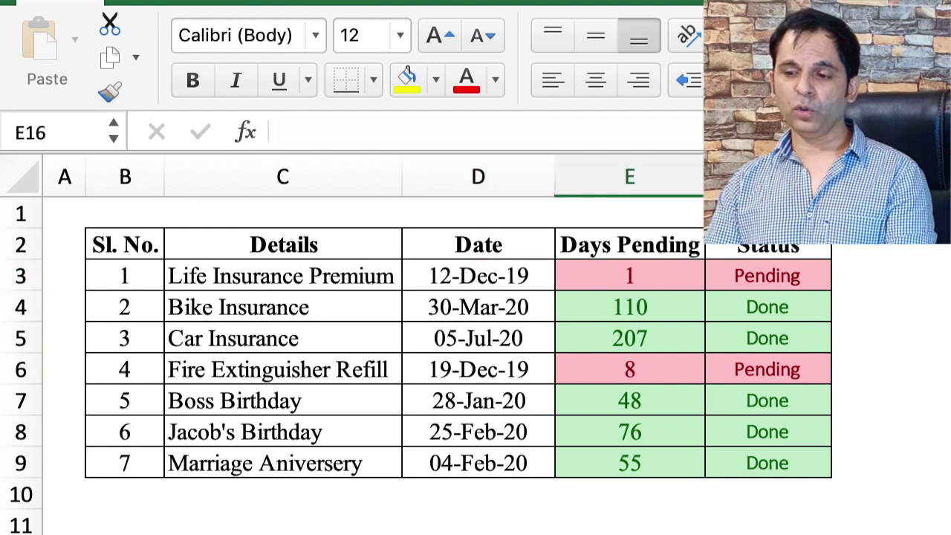
pyautogui.click(624, 533)
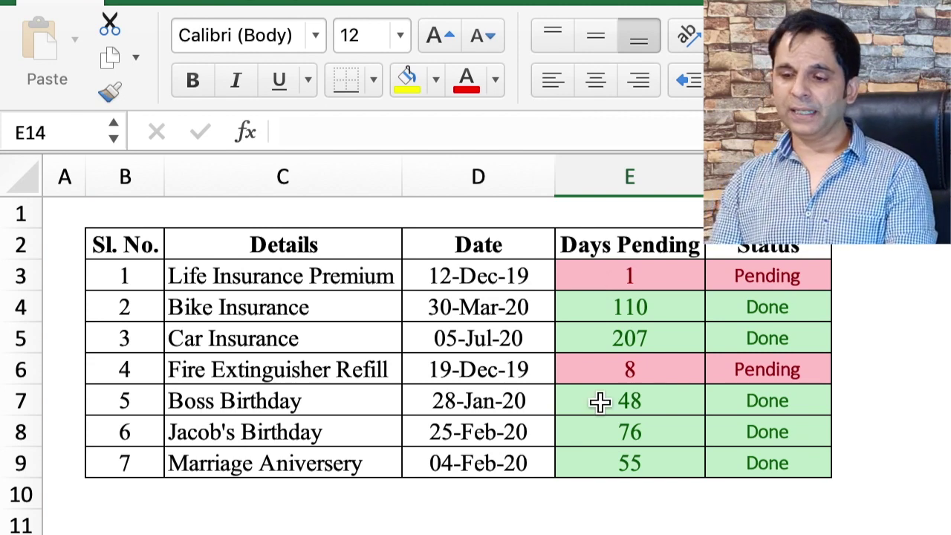
pyautogui.click(738, 529)
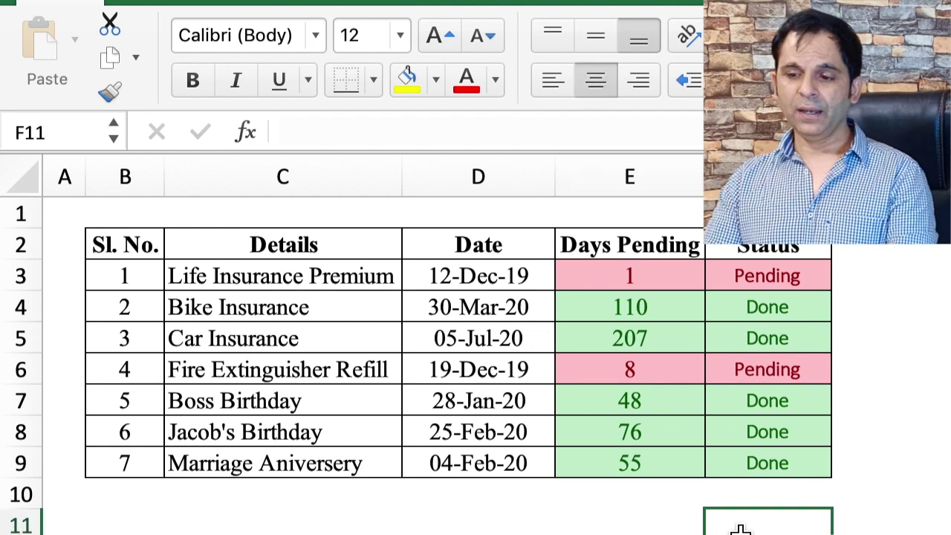
# Set the Life Insurance Premium date in D3 to 1/11/2020
pyautogui.click(513, 279)
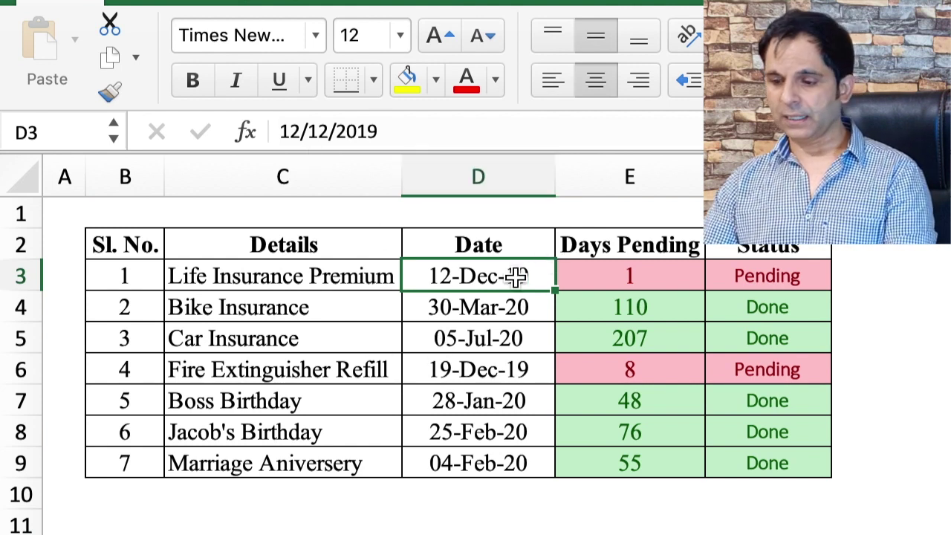
pyautogui.click(299, 131)
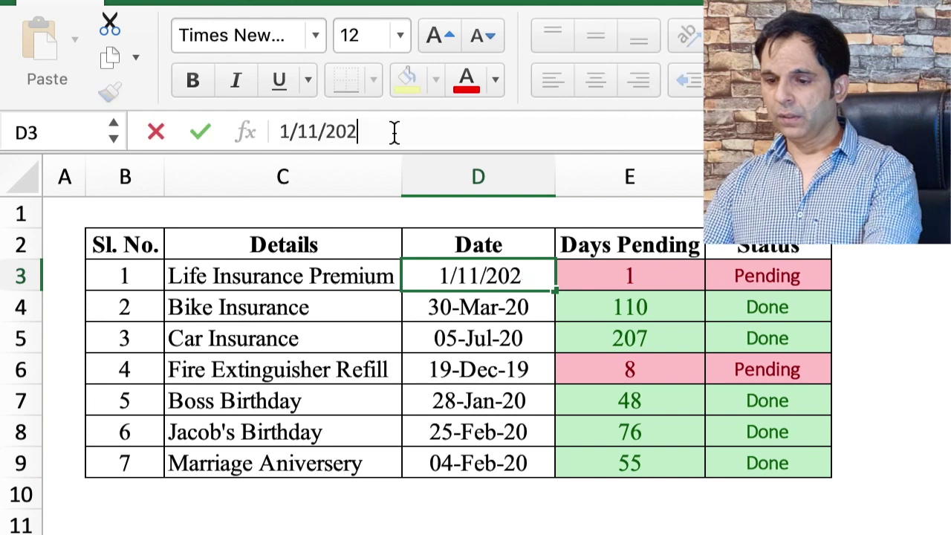
pyautogui.write('0')
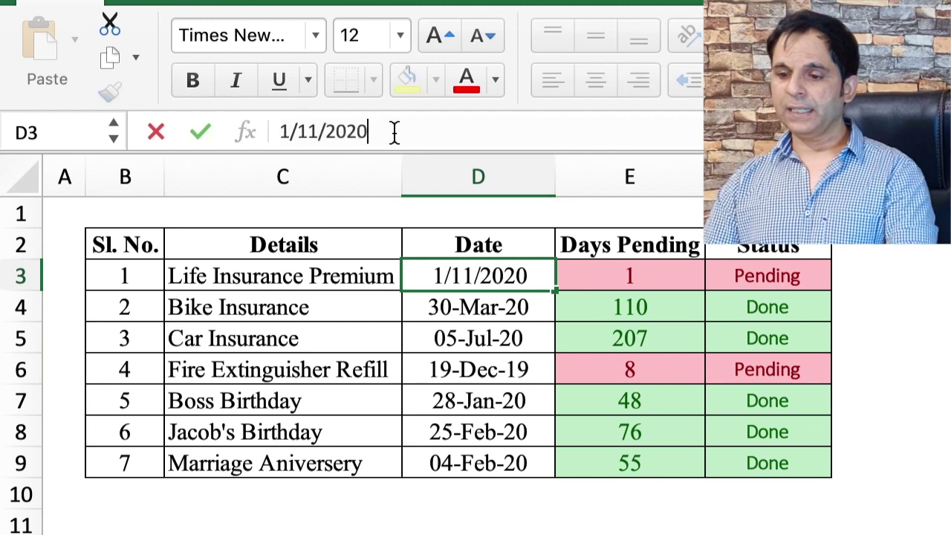
pyautogui.press('Return')
pyautogui.click(630, 534)
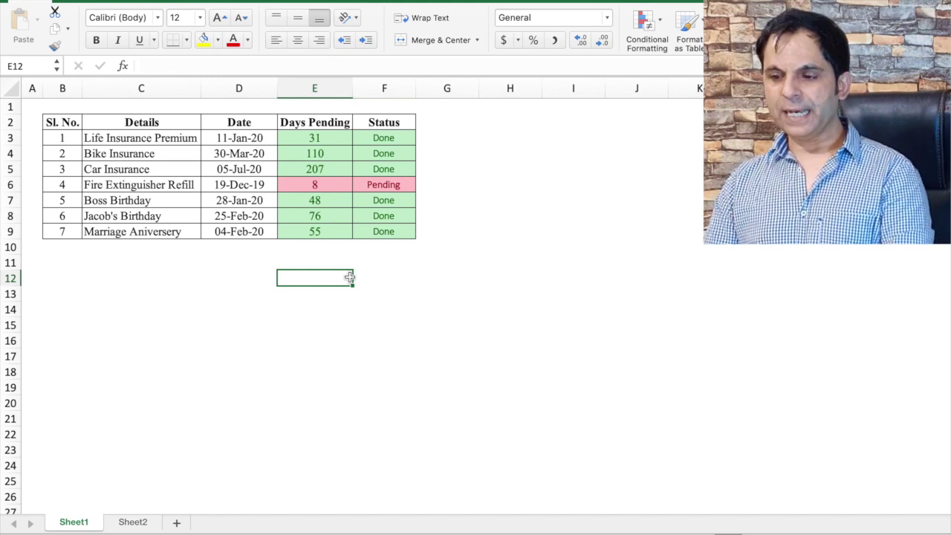
pyautogui.click(393, 85)
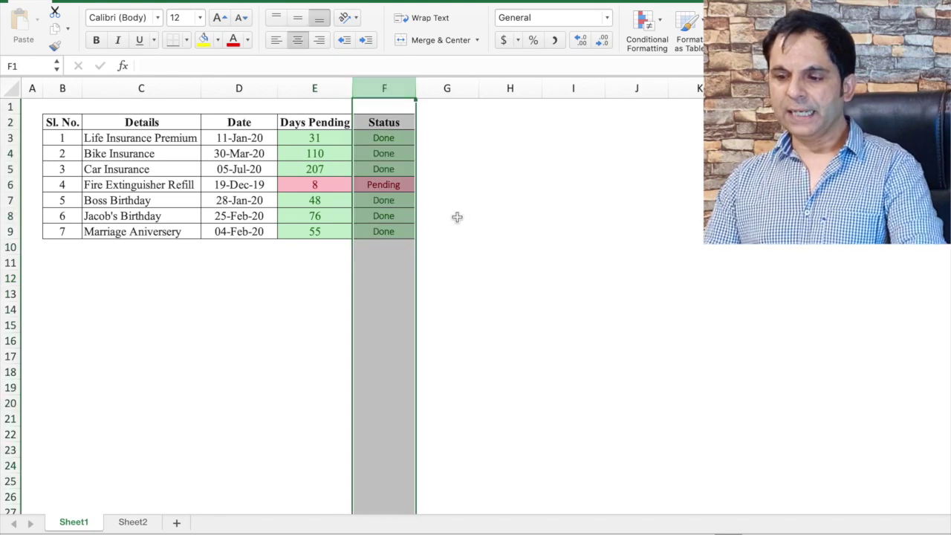
pyautogui.click(483, 229)
pyautogui.click(384, 87)
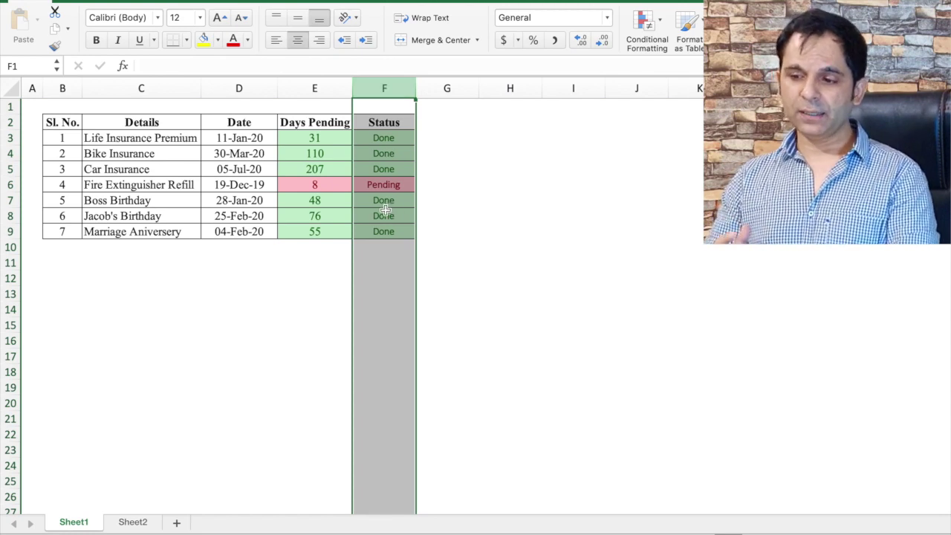
pyautogui.click(490, 231)
# Change the Life Insurance Premium date in D3 to 1/10/2020
pyautogui.click(245, 139)
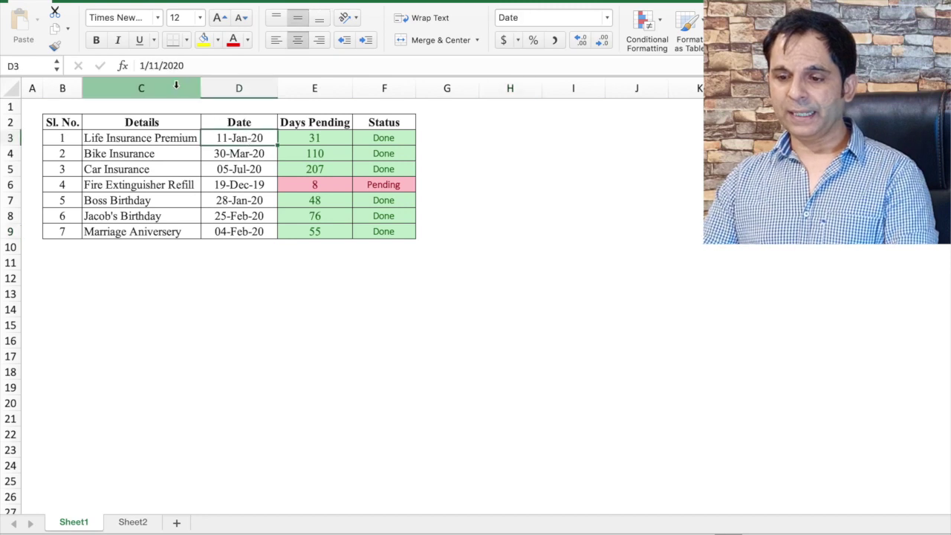
pyautogui.click(158, 67)
pyautogui.press('BackSpace')
pyautogui.write('0')
pyautogui.click(663, 404)
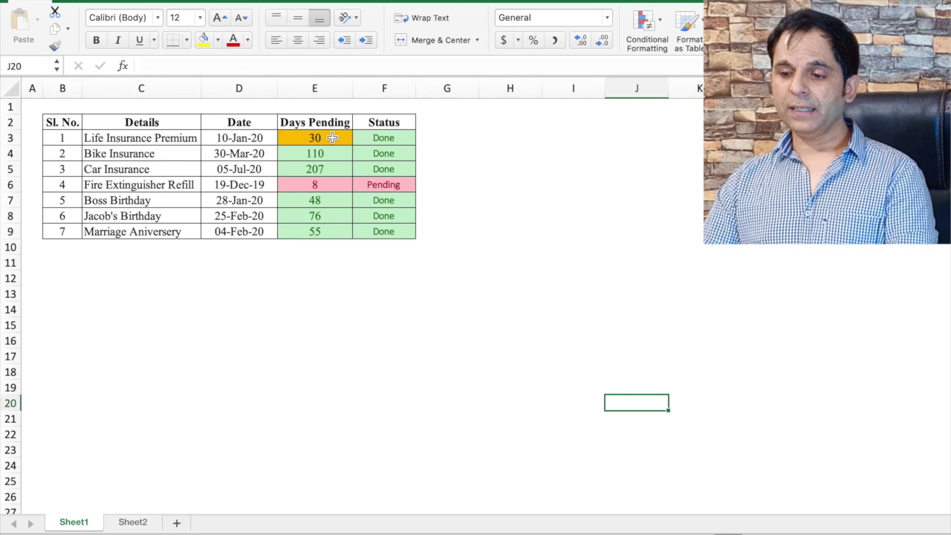
pyautogui.click(340, 337)
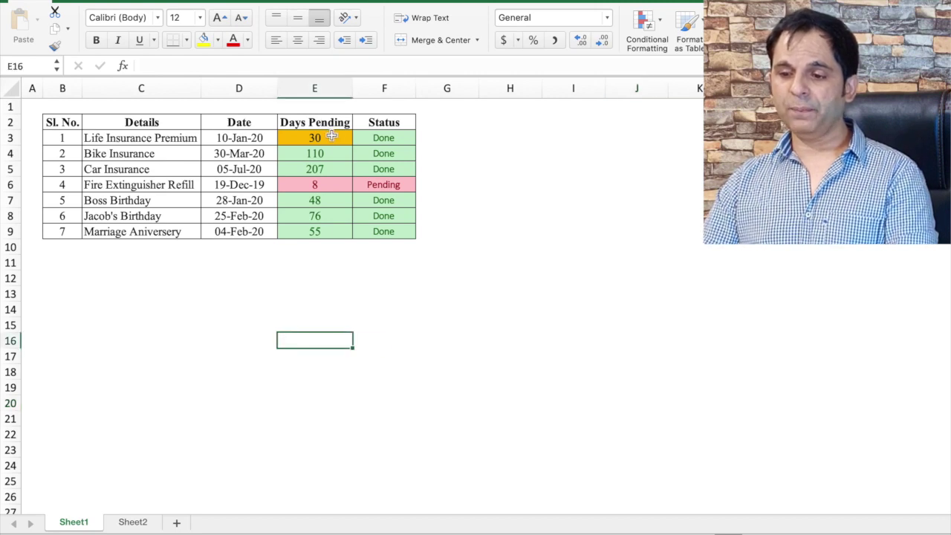
# Change the Life Insurance Premium date in D3 to 1/9/2020
pyautogui.click(251, 138)
pyautogui.click(159, 65)
pyautogui.press('BackSpace')
pyautogui.press('BackSpace')
pyautogui.write('9/2020')
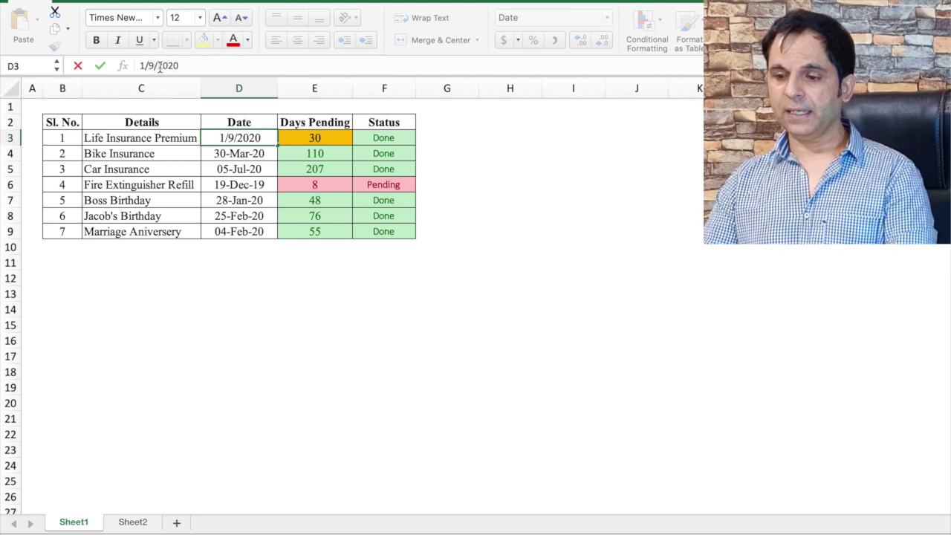
pyautogui.click(601, 280)
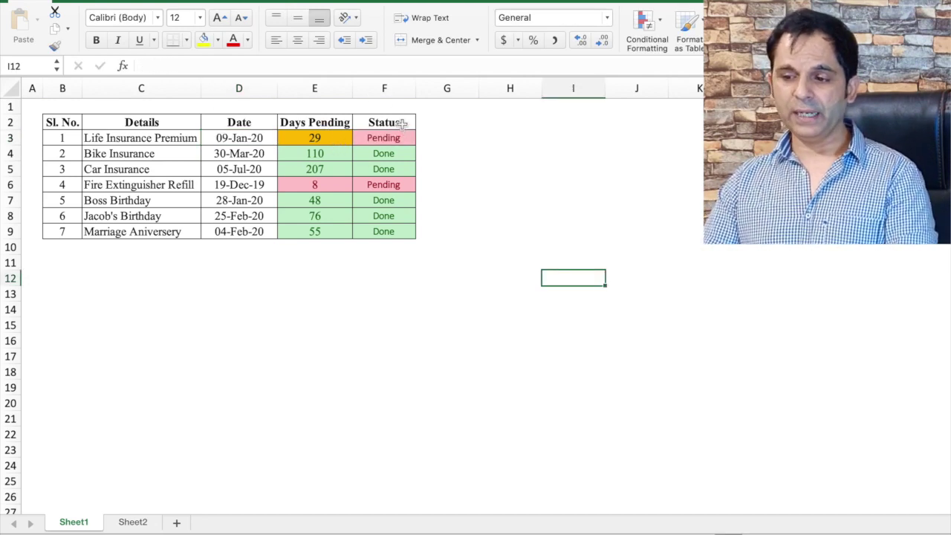
# Examine the Days Pending and Status formulas in the Life Insurance Premium row and the date column they depend on
pyautogui.click(392, 91)
pyautogui.click(505, 169)
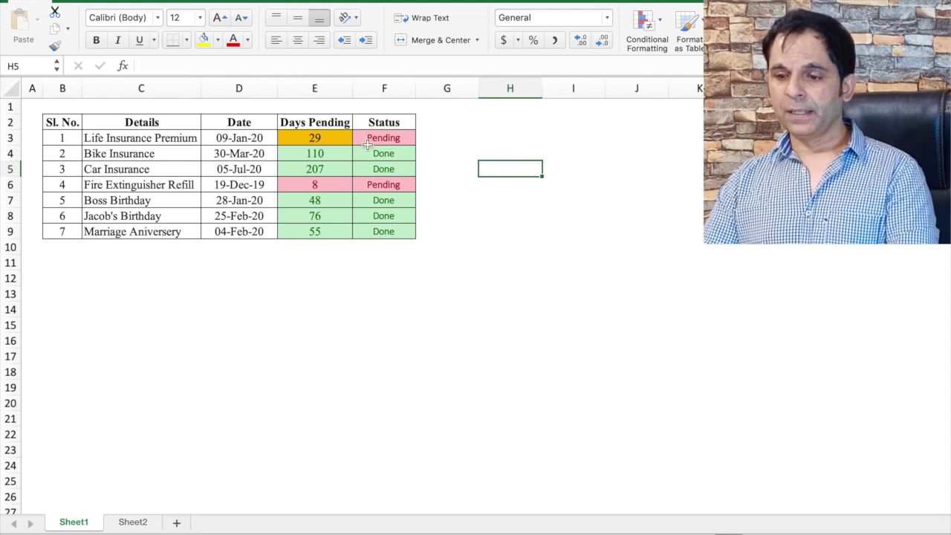
pyautogui.click(327, 137)
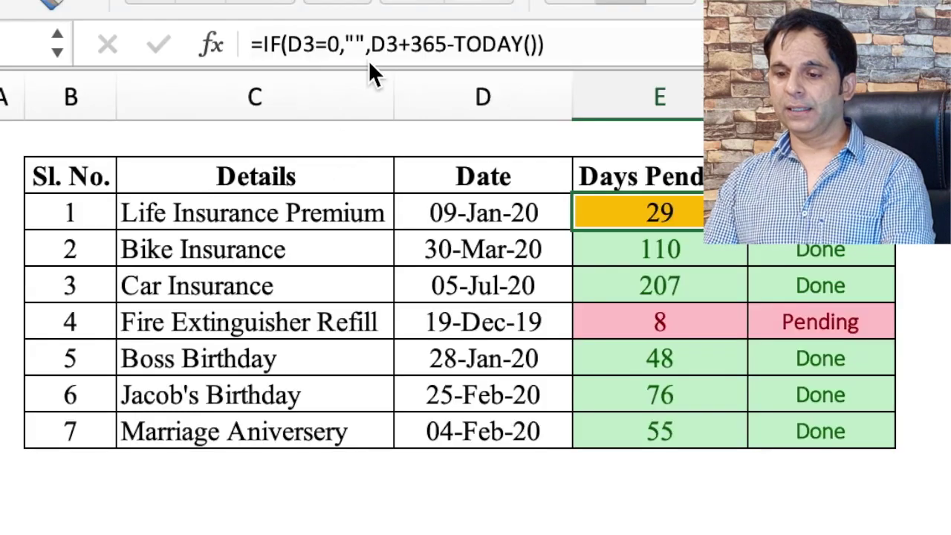
pyautogui.click(502, 215)
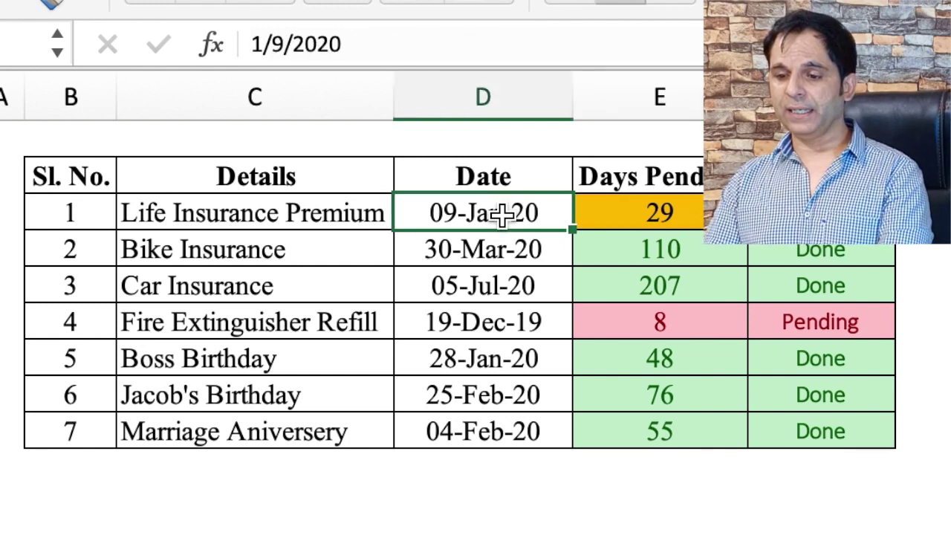
pyautogui.click(508, 98)
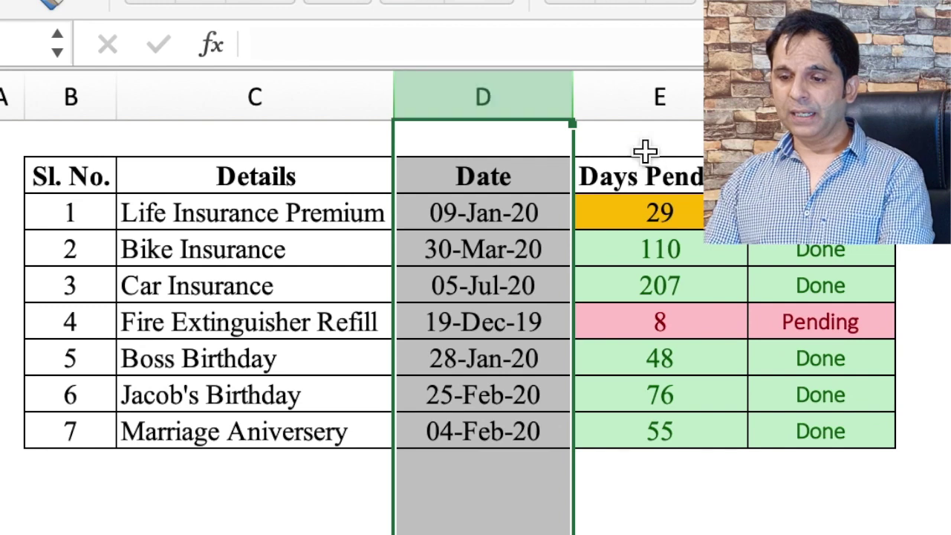
pyautogui.click(683, 212)
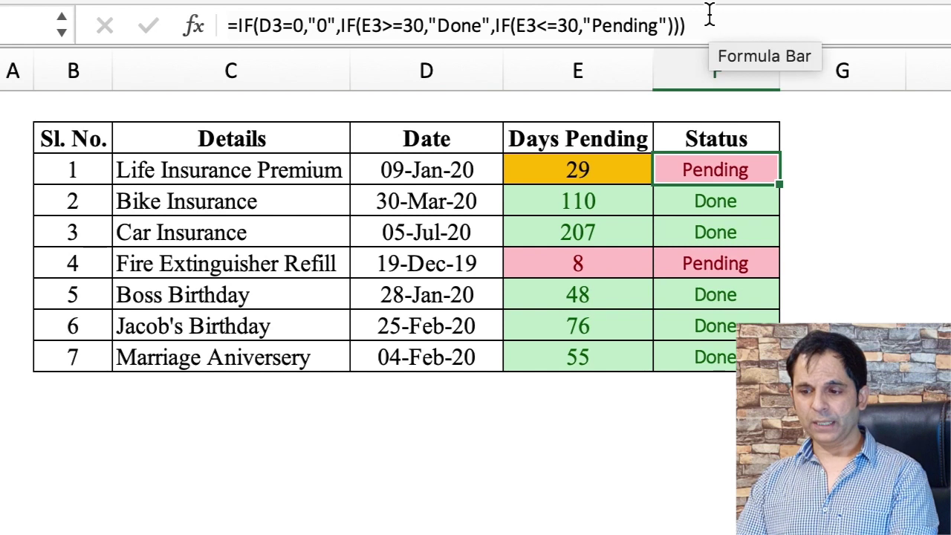
pyautogui.click(948, 185)
pyautogui.click(709, 169)
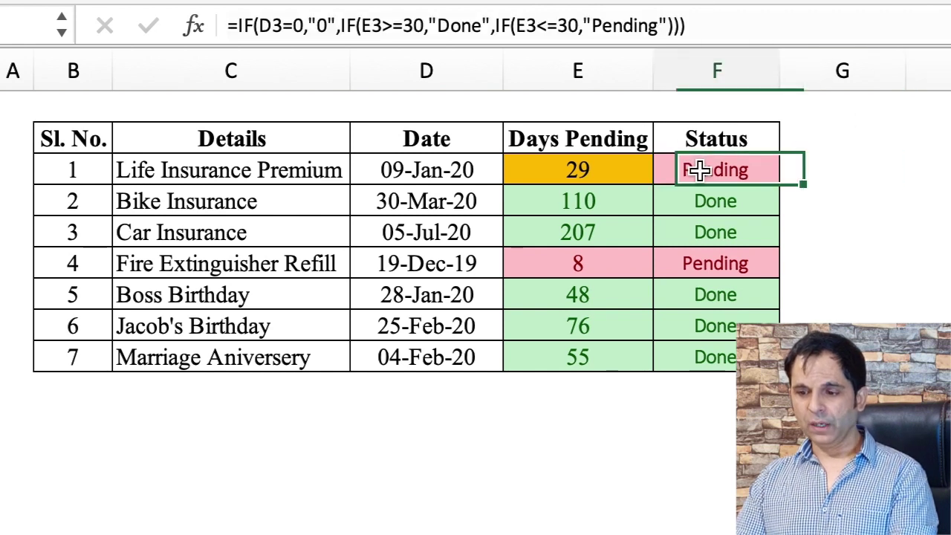
# Edit the Days Pending formula in E3 to return 0 for a blank date, and clear the Life Insurance Premium date
pyautogui.click(592, 163)
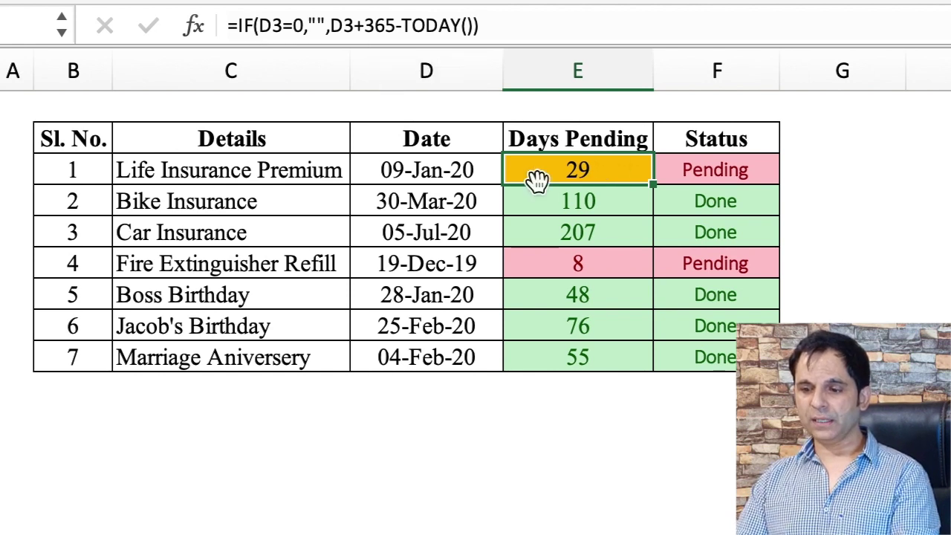
pyautogui.click(318, 26)
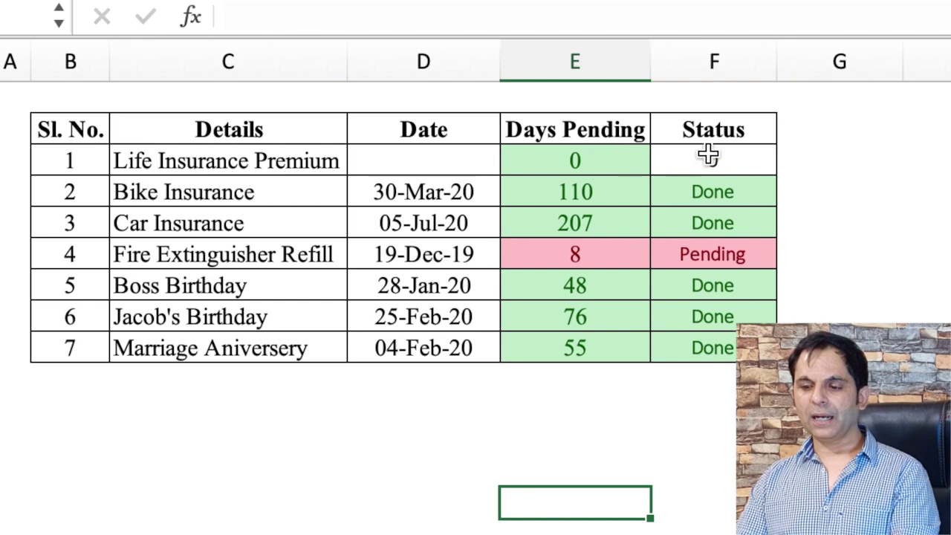
pyautogui.click(417, 164)
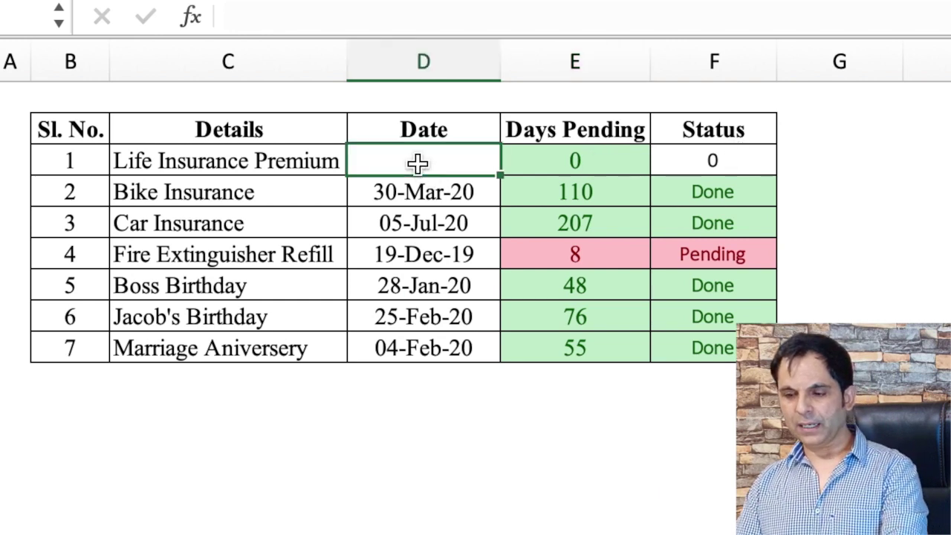
# Undo clearing the Life Insurance Premium date, and clear the conditional formatting rules from all cells of the sheet
pyautogui.press('super+z')
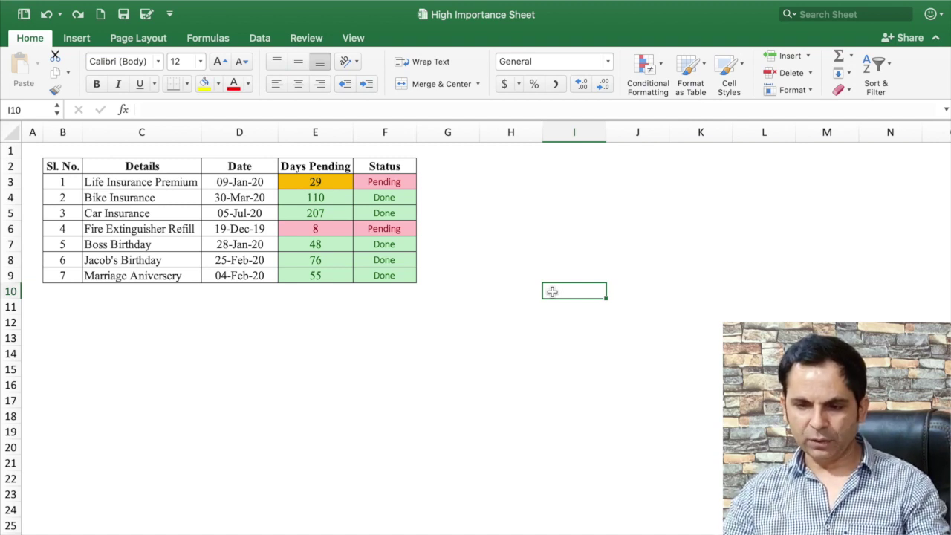
pyautogui.click(10, 132)
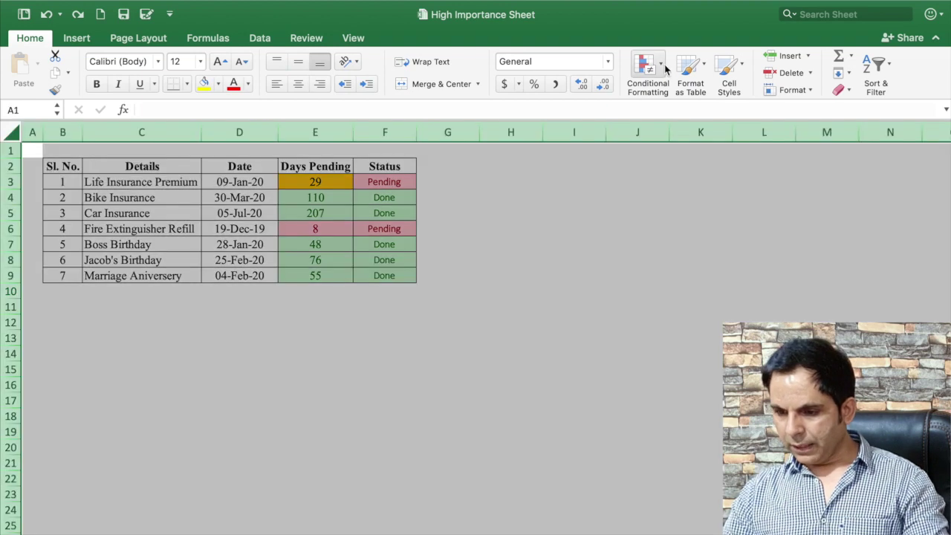
pyautogui.click(660, 67)
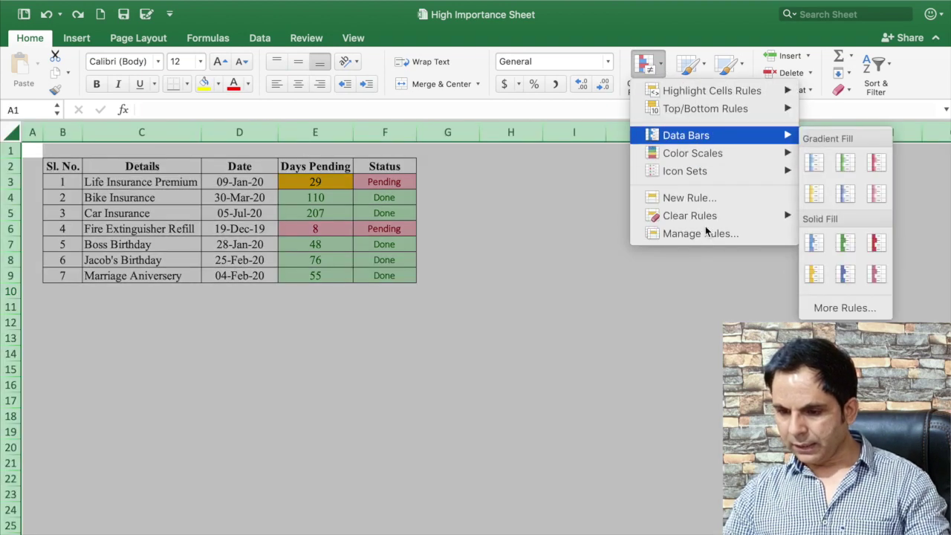
pyautogui.moveTo(702, 218)
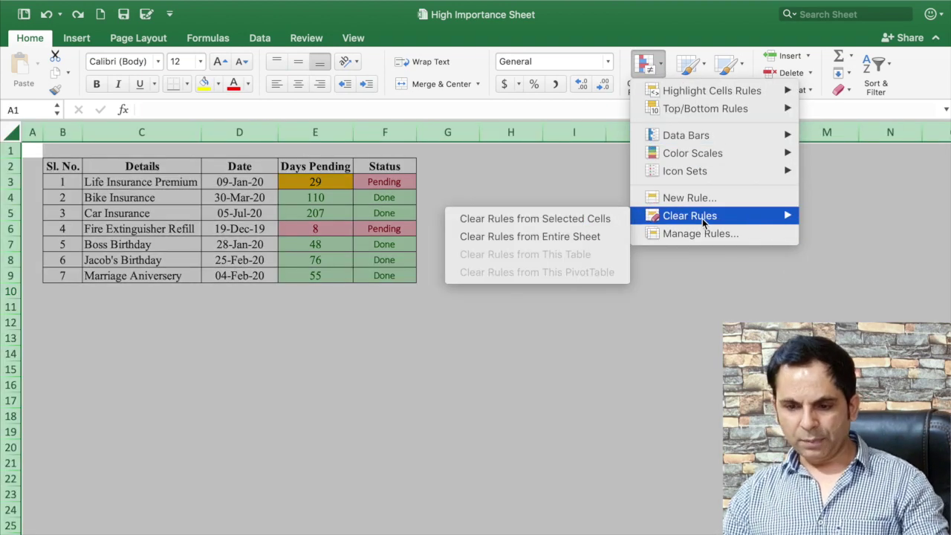
pyautogui.click(594, 219)
pyautogui.click(554, 241)
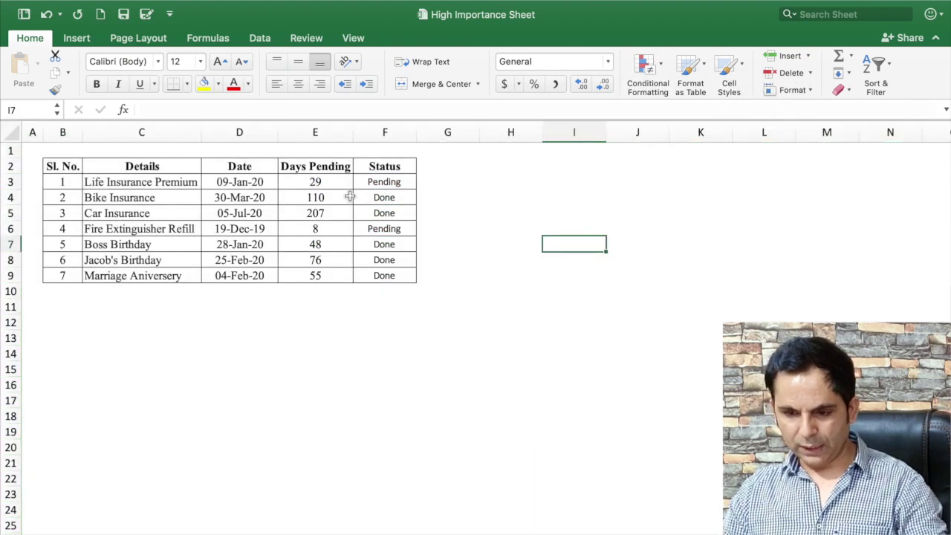
# Add a conditional formatting rule to E3:E9 giving values greater than 30 a green fill with dark green text
pyautogui.moveTo(329, 184); pyautogui.dragTo(334, 276)
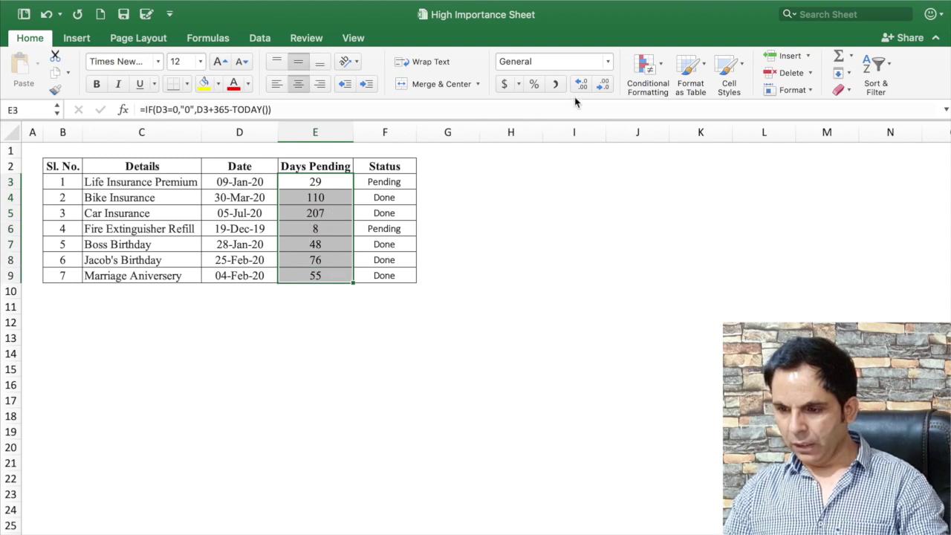
pyautogui.click(664, 68)
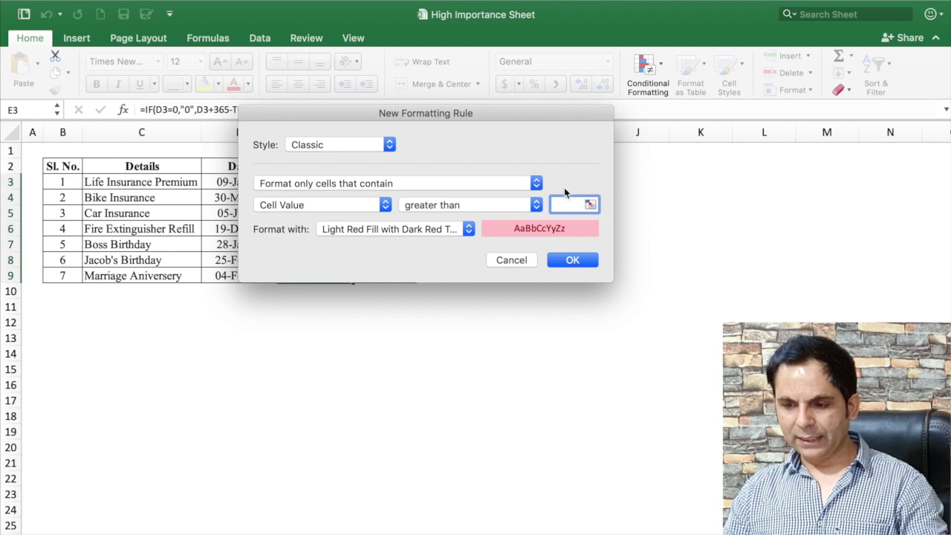
pyautogui.write('30')
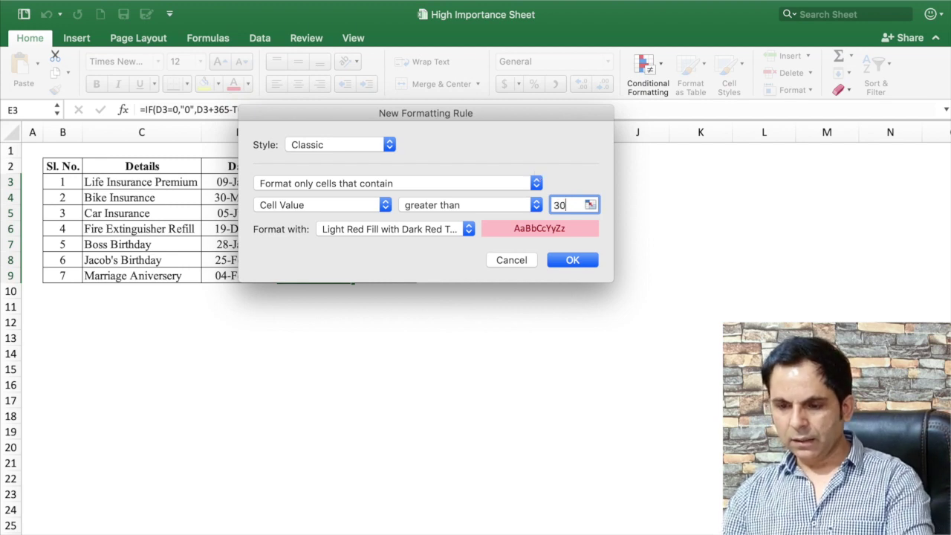
pyautogui.click(468, 230)
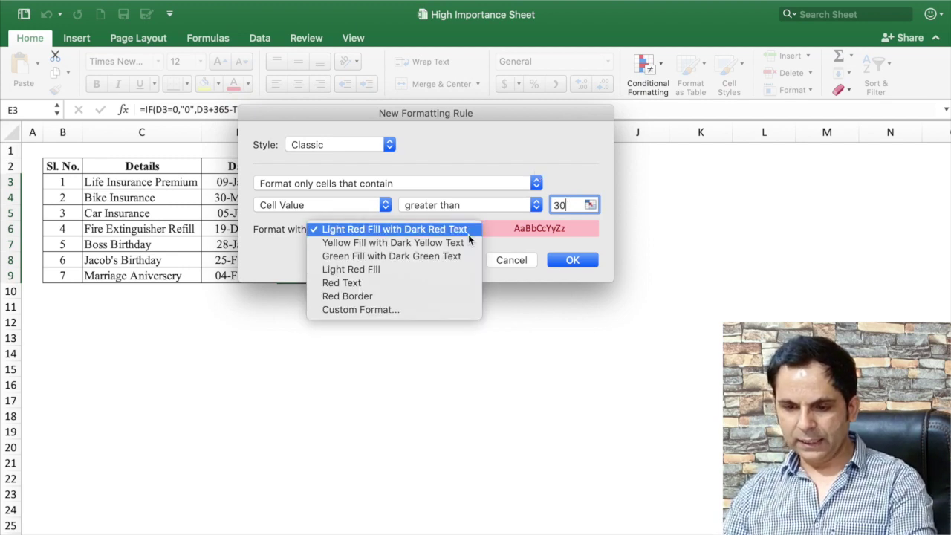
pyautogui.click(429, 256)
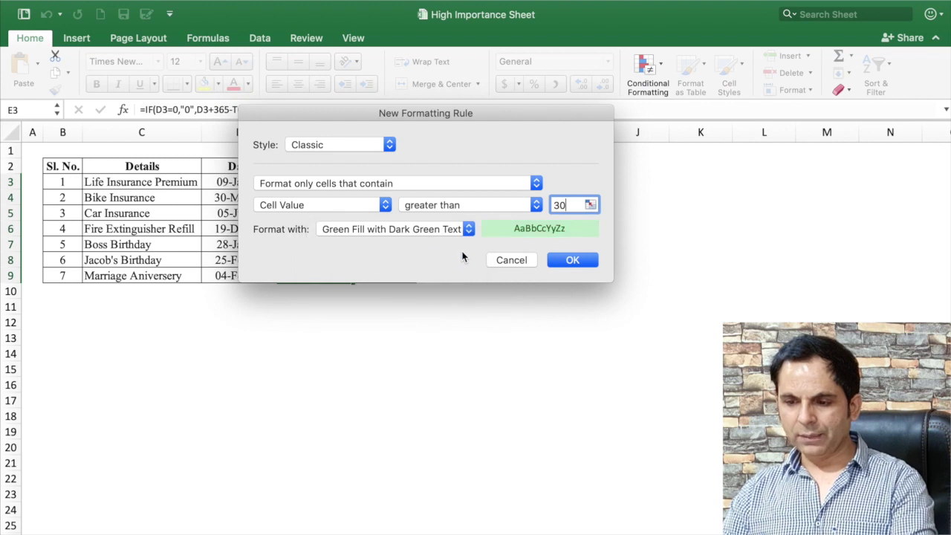
pyautogui.click(567, 260)
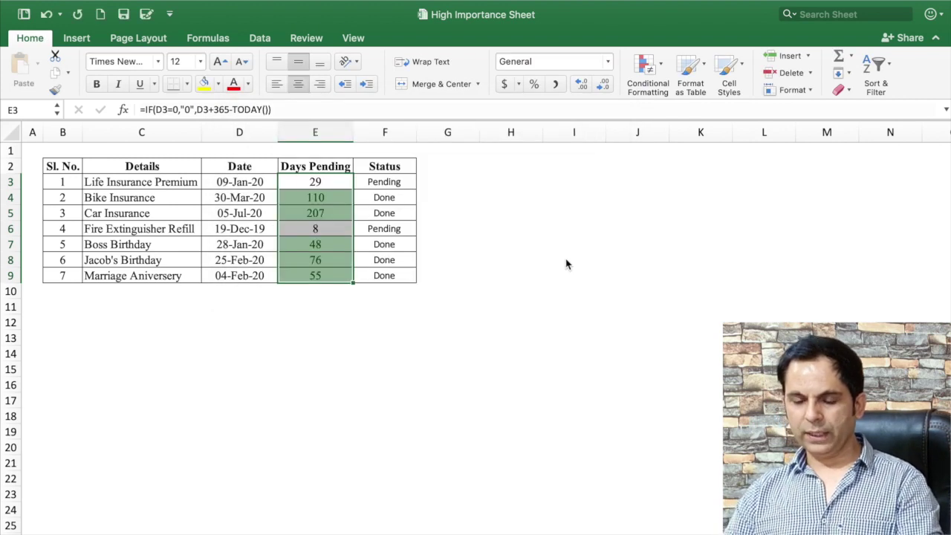
# Add a conditional formatting rule to E3:E9 giving values between 30 and 16 a yellow fill with dark yellow text
pyautogui.click(661, 64)
pyautogui.moveTo(698, 90)
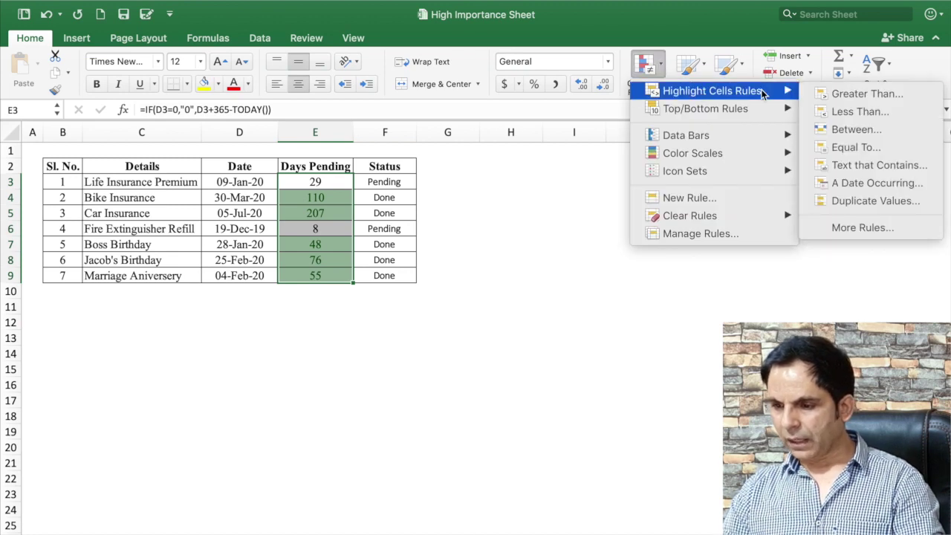
pyautogui.click(861, 133)
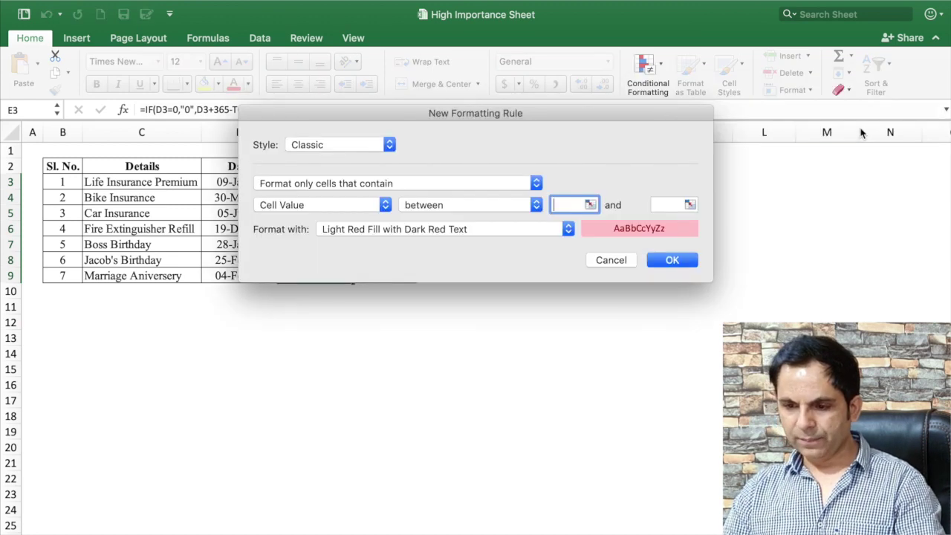
pyautogui.write('30')
pyautogui.click(675, 205)
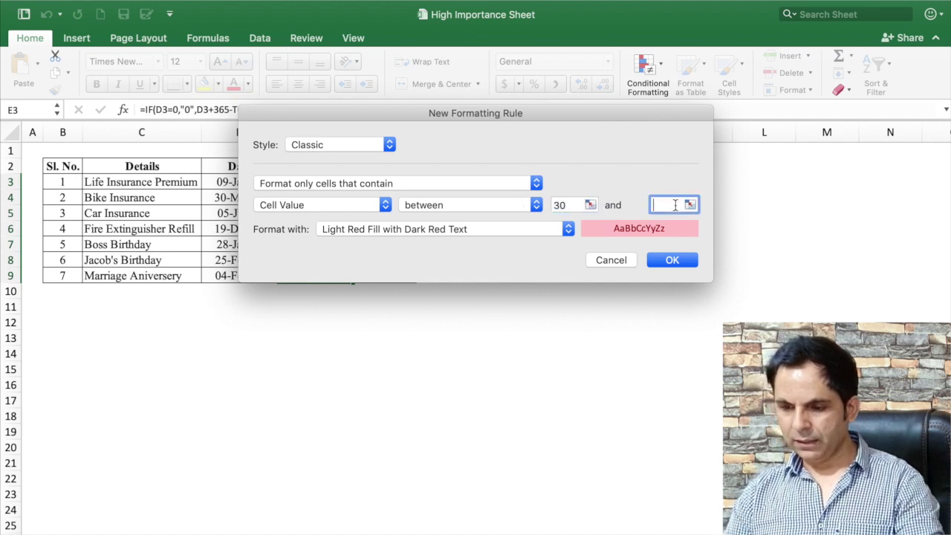
pyautogui.write('16')
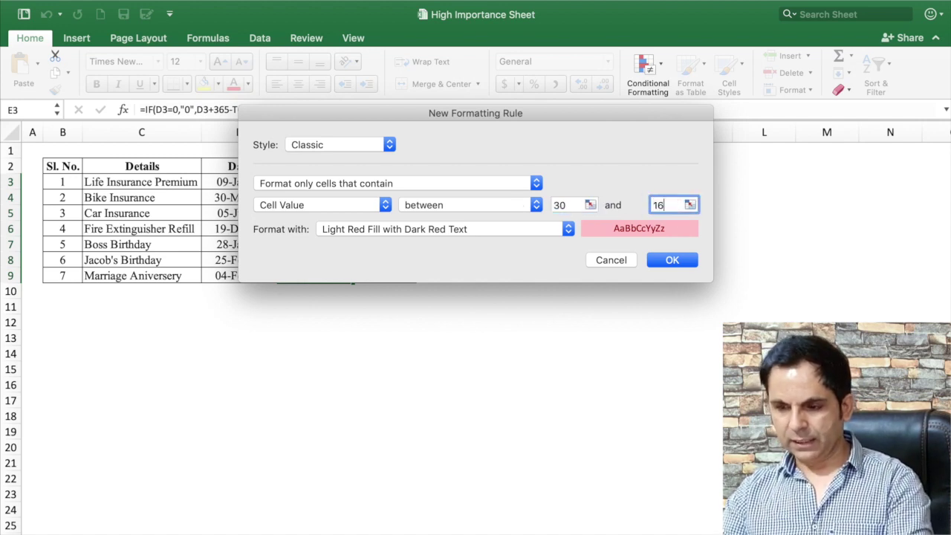
pyautogui.click(570, 232)
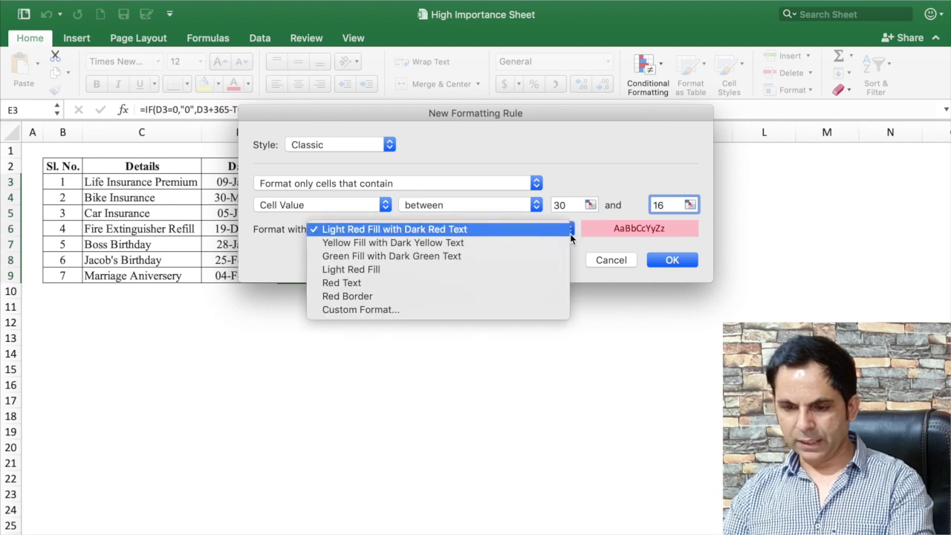
pyautogui.click(504, 243)
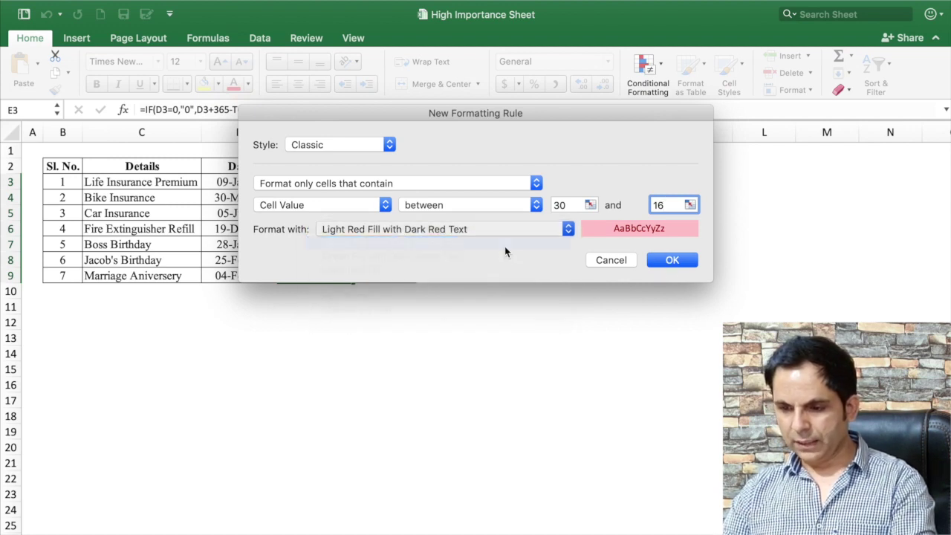
pyautogui.click(683, 261)
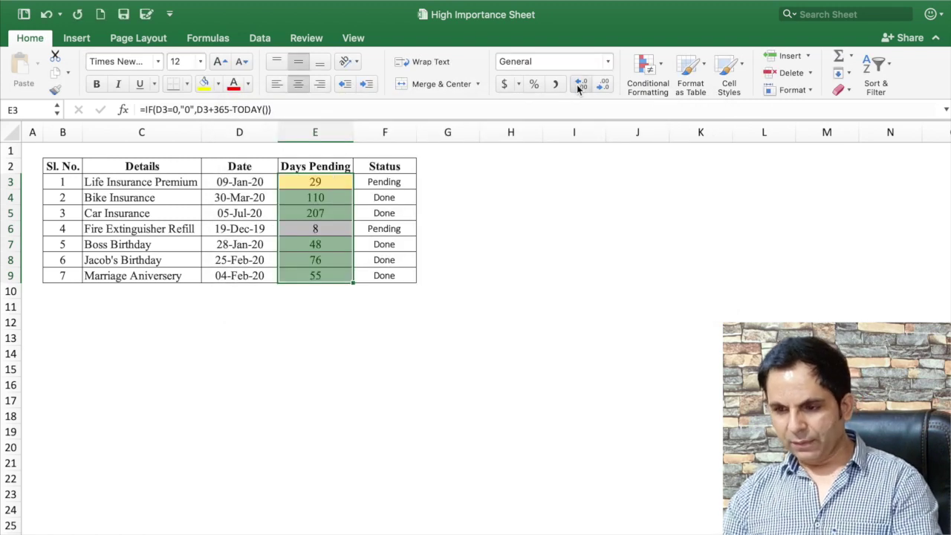
# Add a conditional formatting rule to E3:E9 giving values less than 16 a light red fill with dark red text
pyautogui.click(662, 67)
pyautogui.moveTo(694, 94)
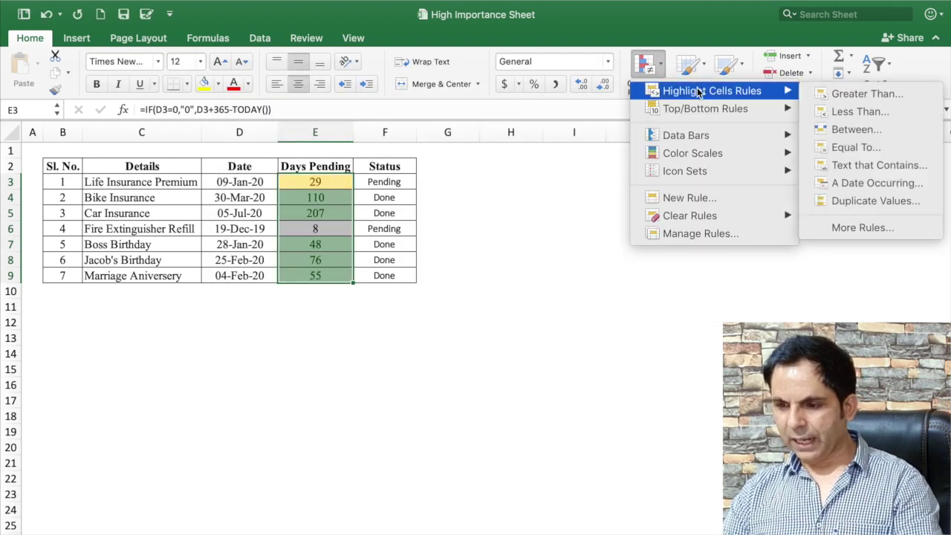
pyautogui.click(850, 113)
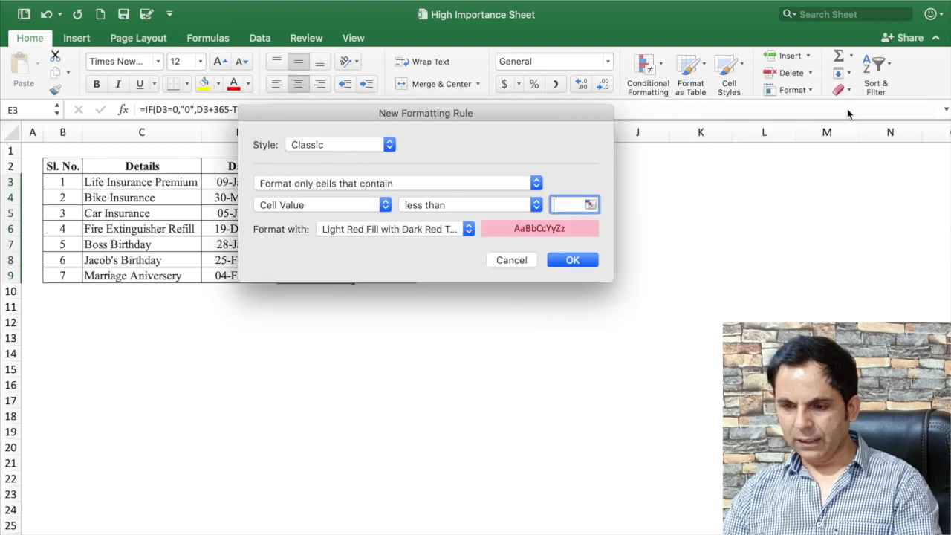
pyautogui.write('16')
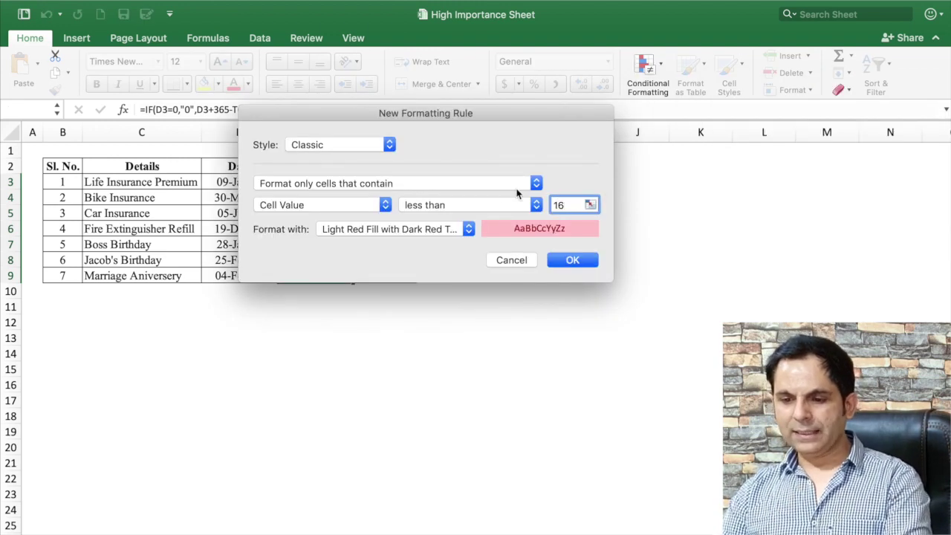
pyautogui.click(578, 262)
pyautogui.click(578, 264)
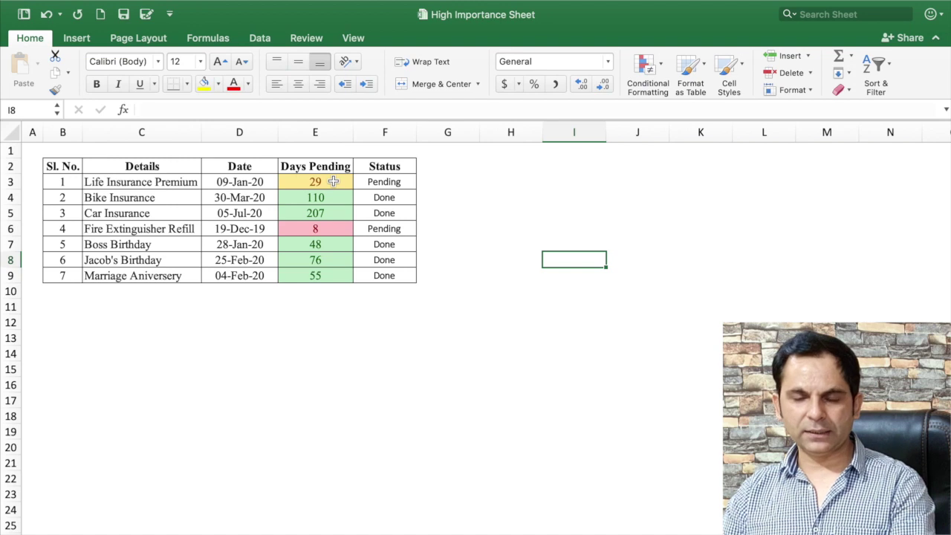
# Conditionally format the Status cells F3:F9 with a light red fill for Pending and a green fill for Done
pyautogui.moveTo(384, 178); pyautogui.dragTo(387, 274)
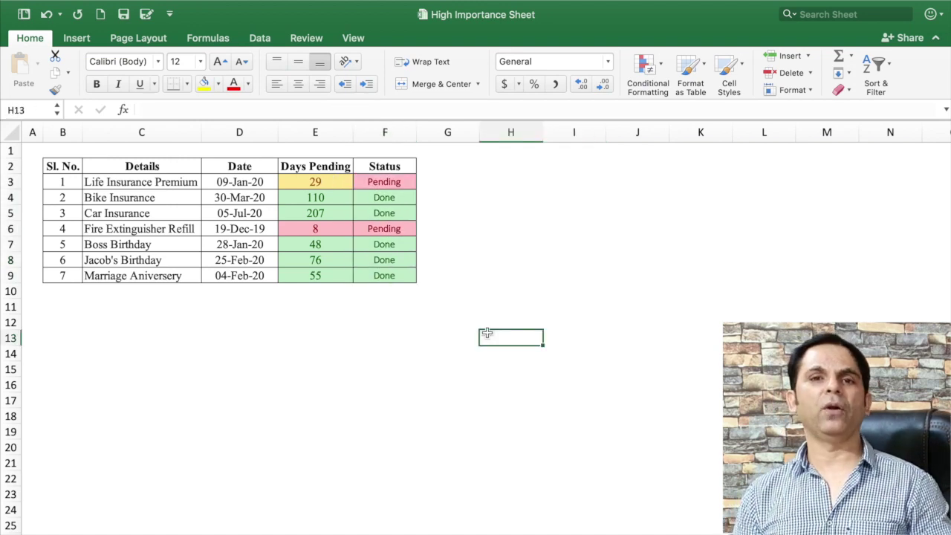